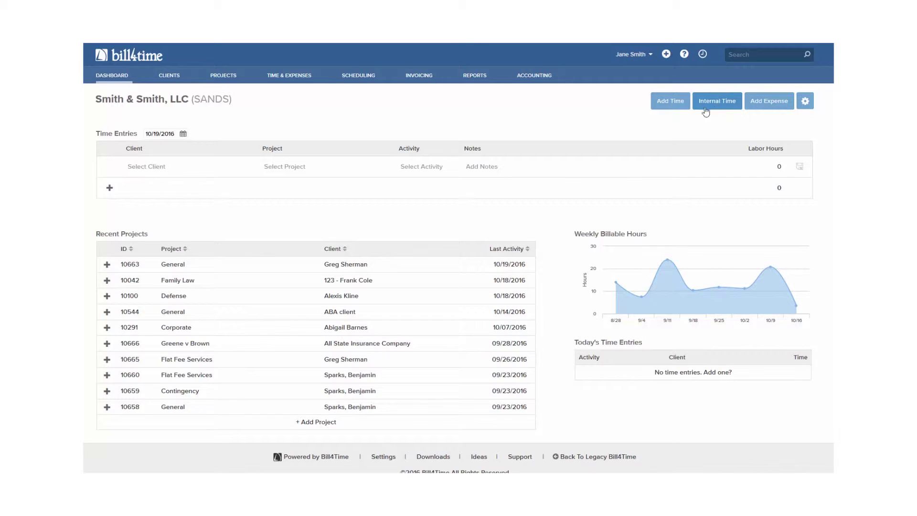
- Save a 2.5-hour Meeting entry on 10663-General with the note 'Meeting with client.'
click(150, 166)
text(gre)
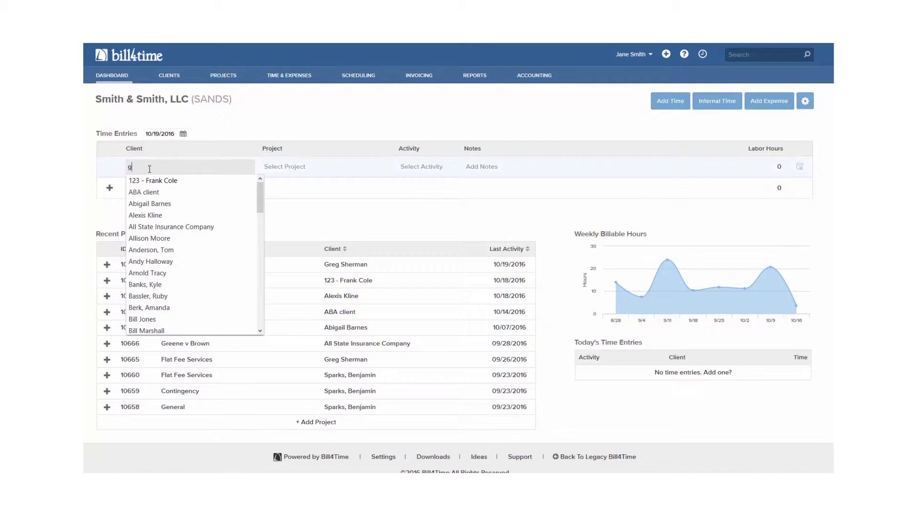
click(149, 181)
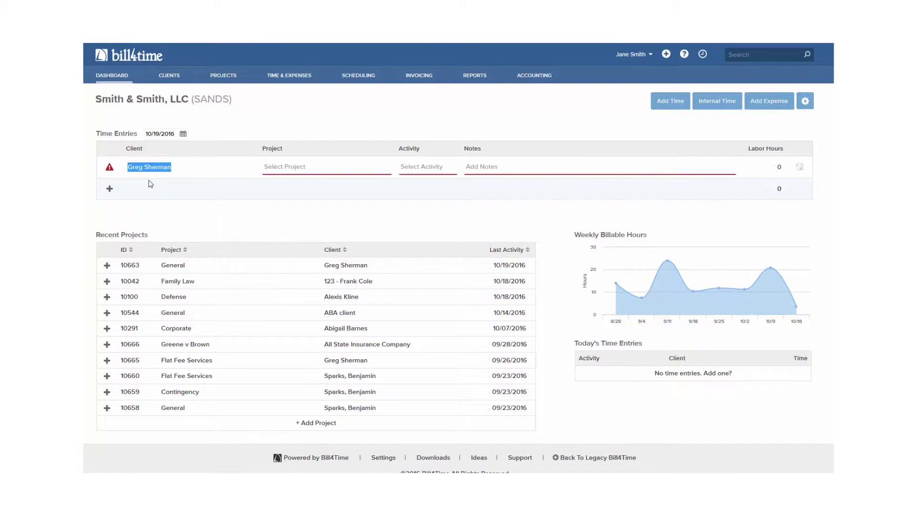
click(277, 166)
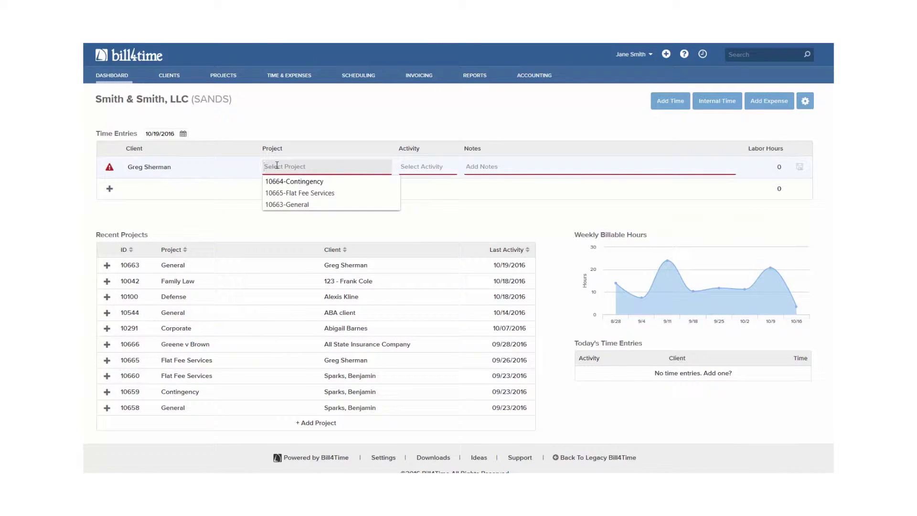
click(286, 205)
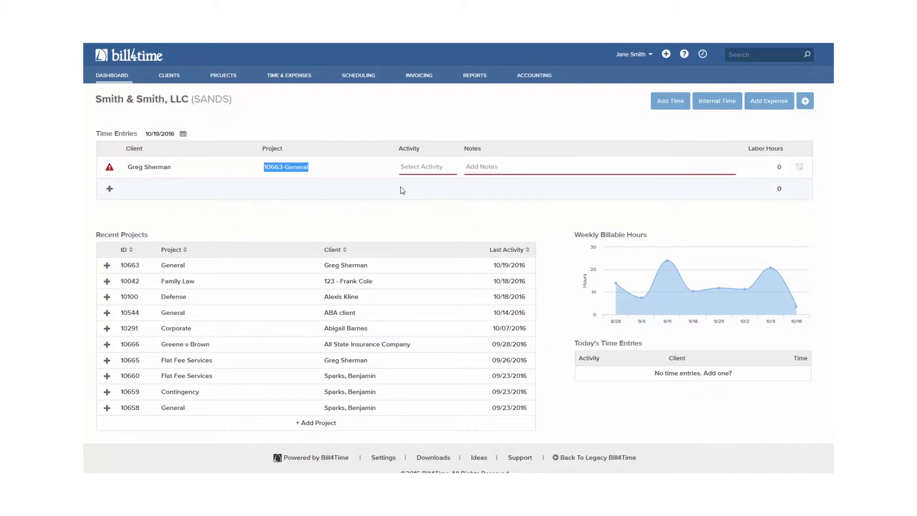
key(Tab)
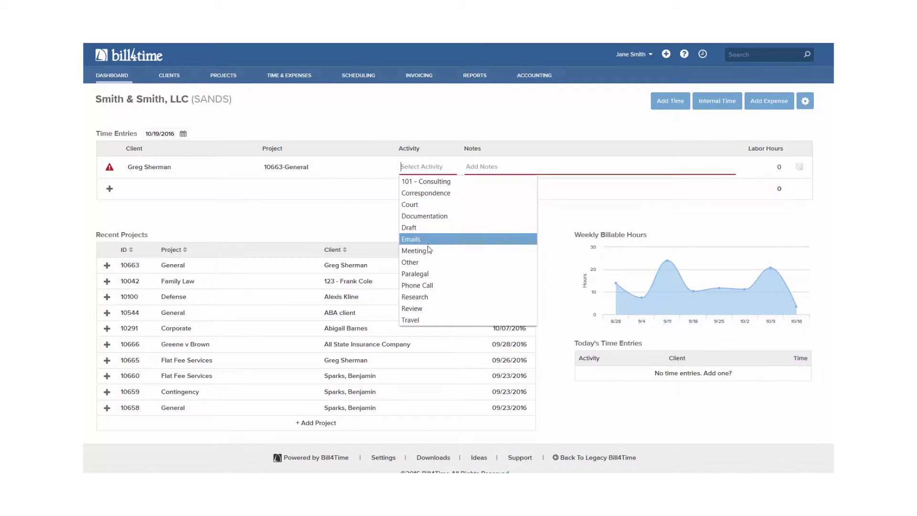
click(428, 251)
text(Meeting with client.)
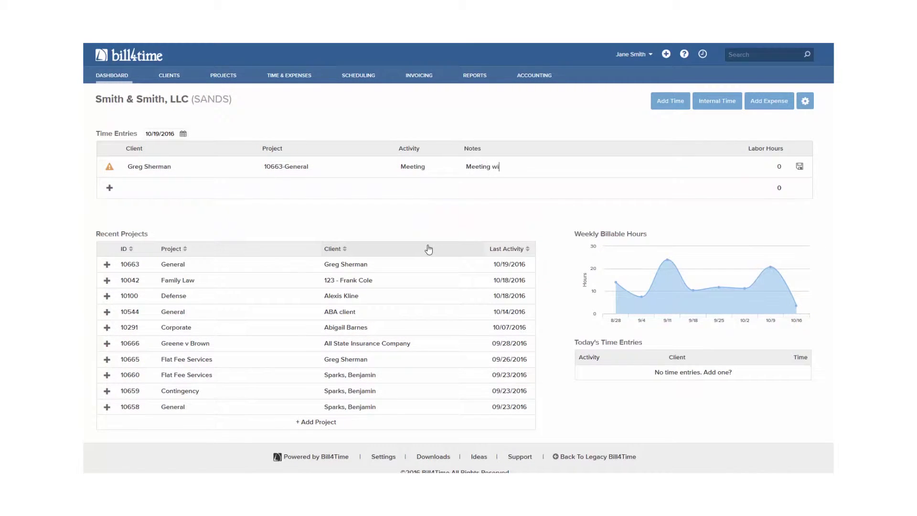
key(Tab)
text(2.5)
click(799, 167)
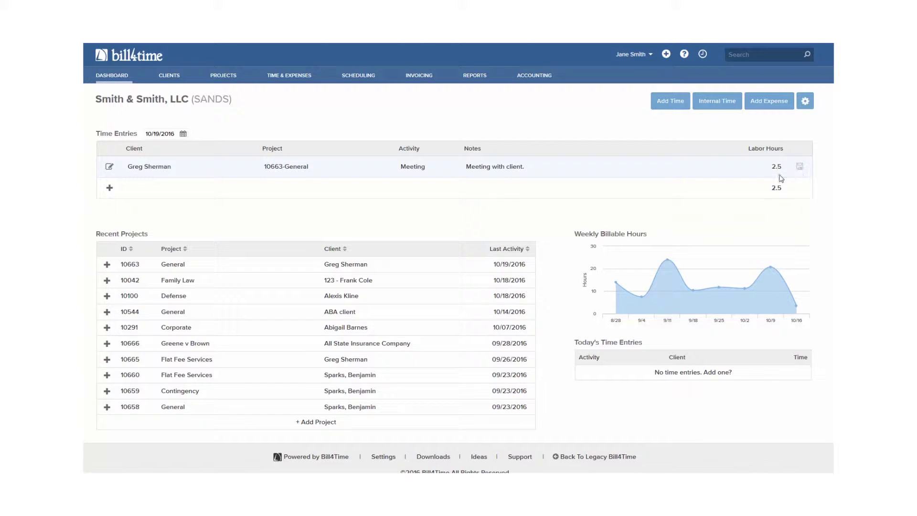
- Add a blank row to the Time Entries grid, then close the new 10663 General entry form unsaved
click(110, 188)
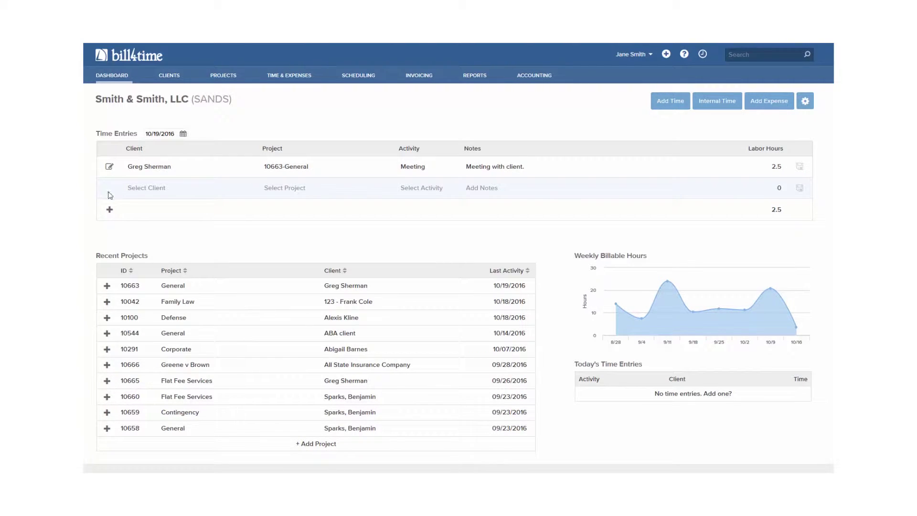
click(107, 286)
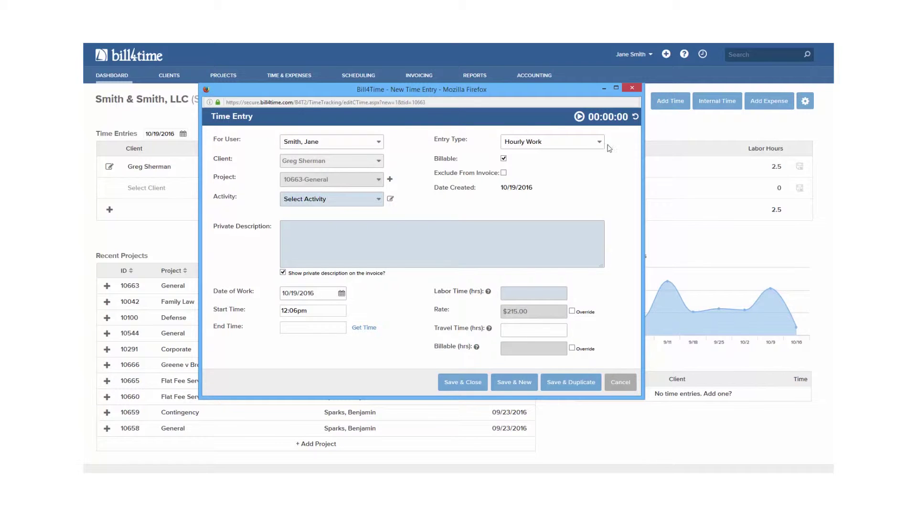
click(632, 88)
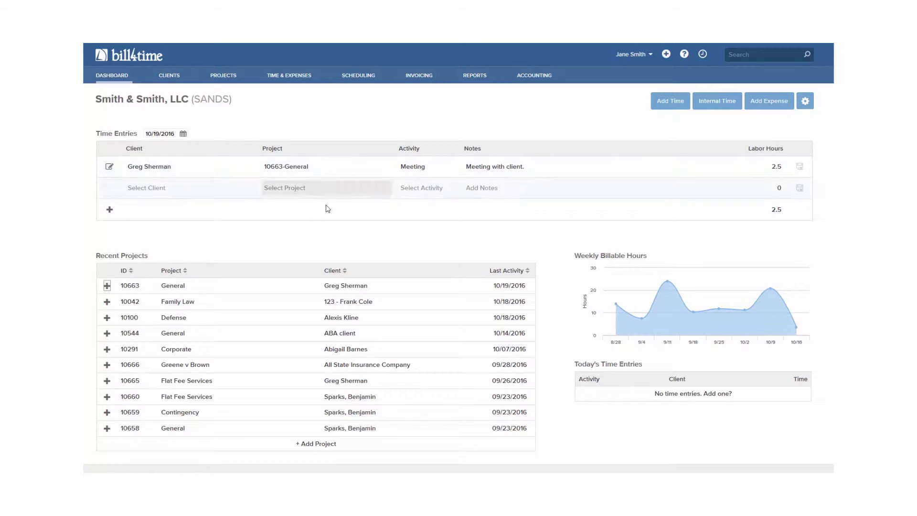
- Show the General project's Time & Expenses list for all days of the week, totaling 6.00 hours
click(173, 290)
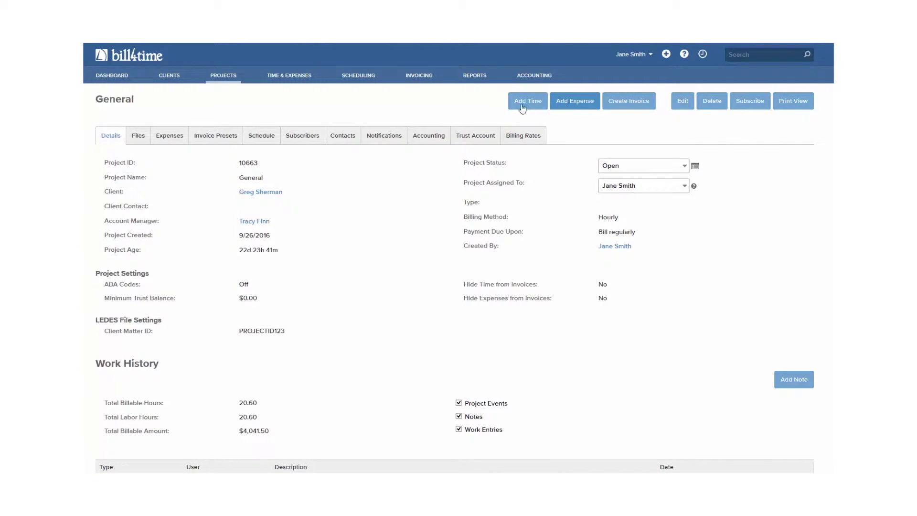
click(284, 77)
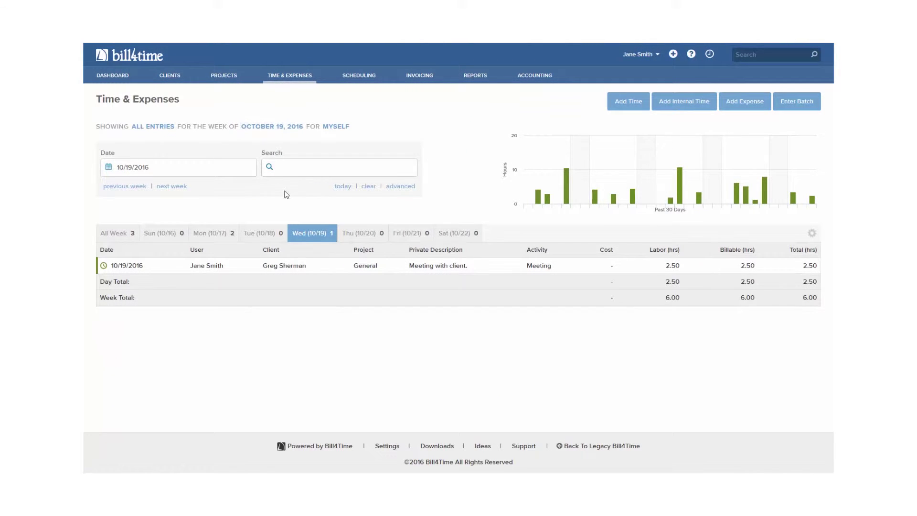
click(117, 234)
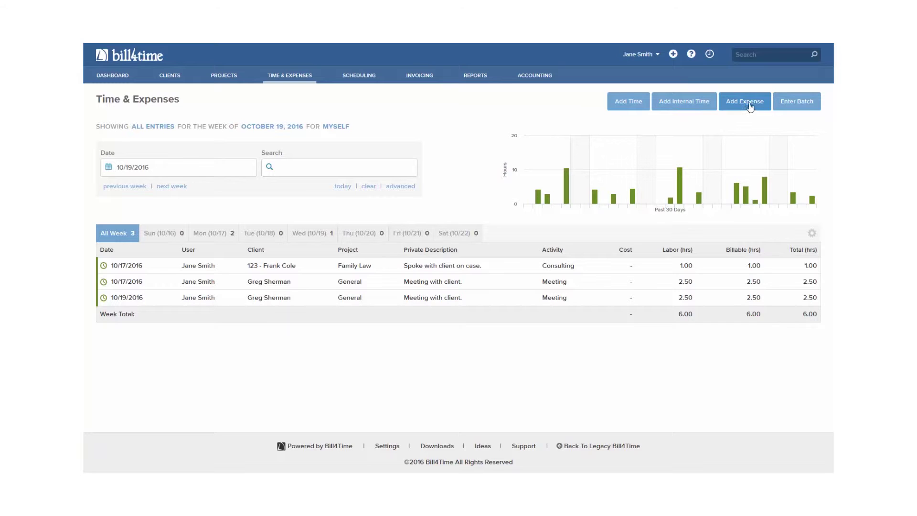
click(795, 106)
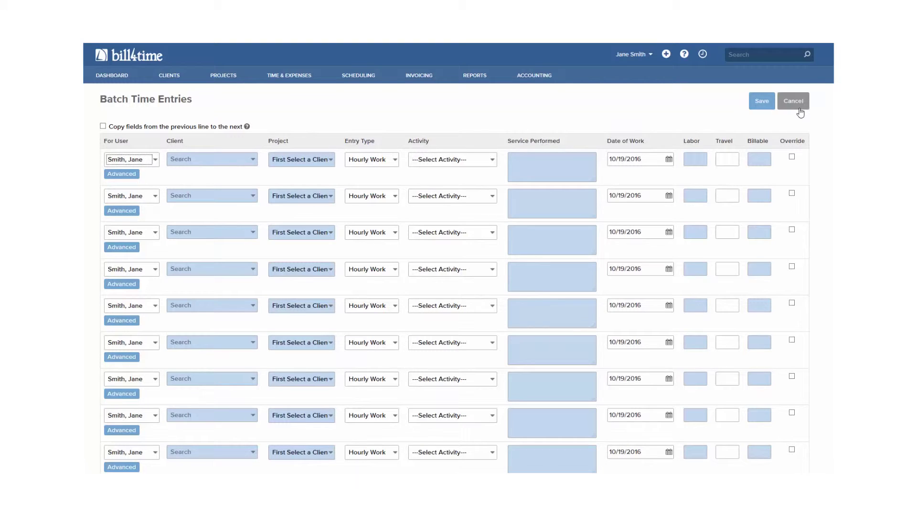
click(800, 112)
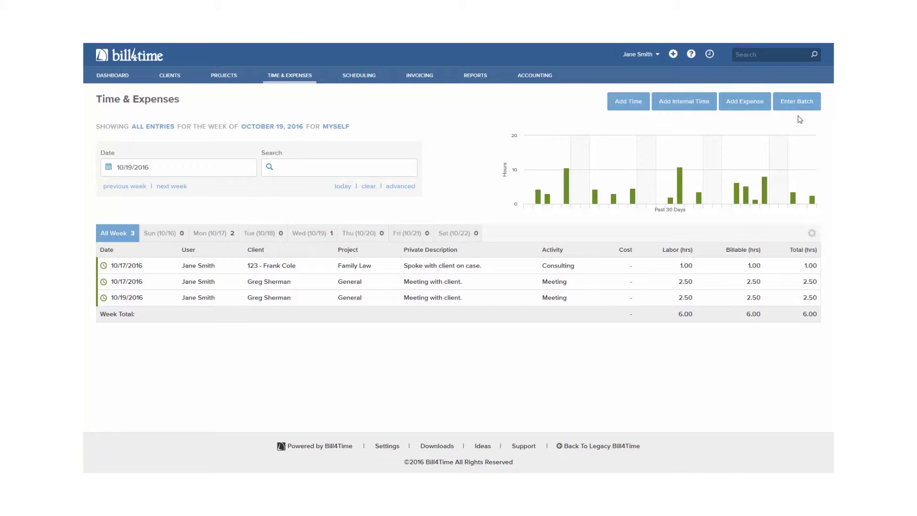
click(712, 55)
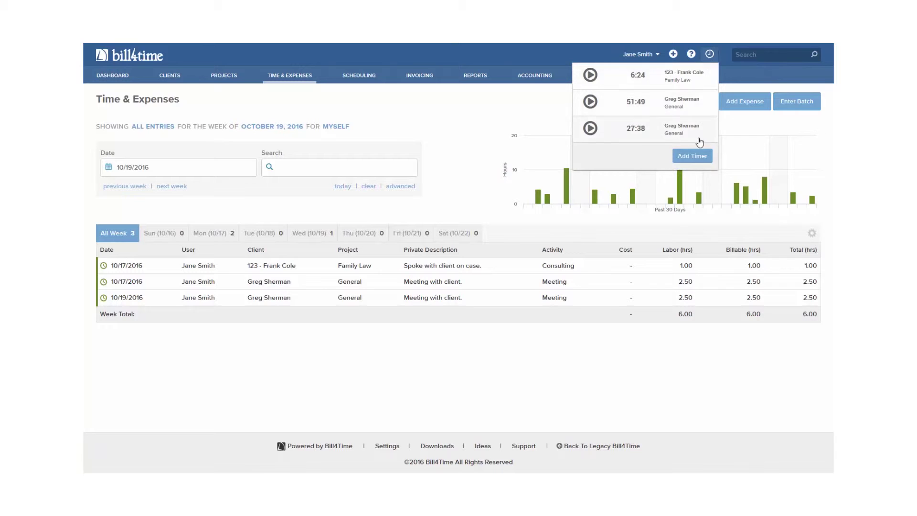
- Create and start a new blank timer, then bring up its Edit Timer form
click(694, 157)
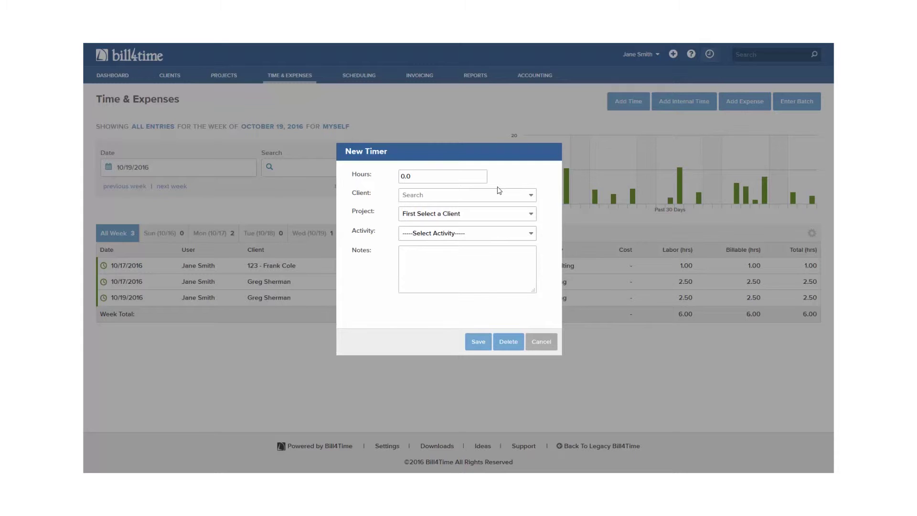
click(488, 346)
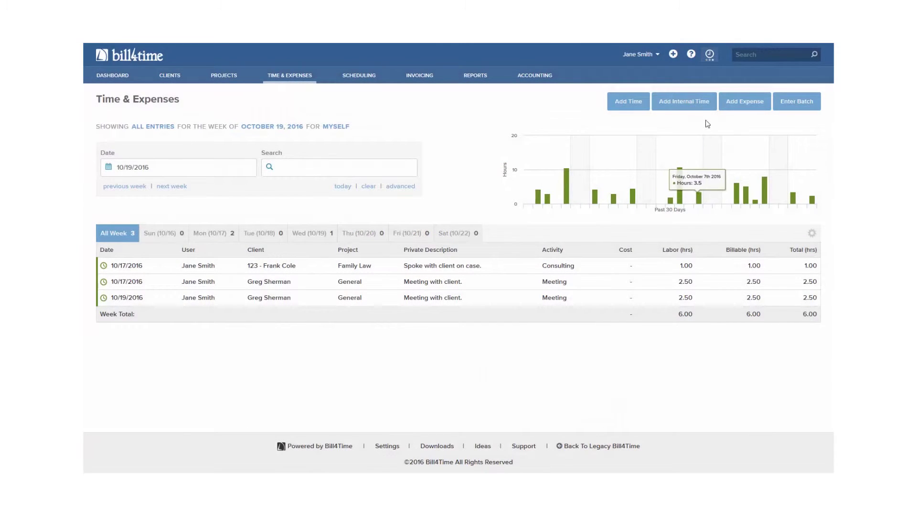
click(709, 55)
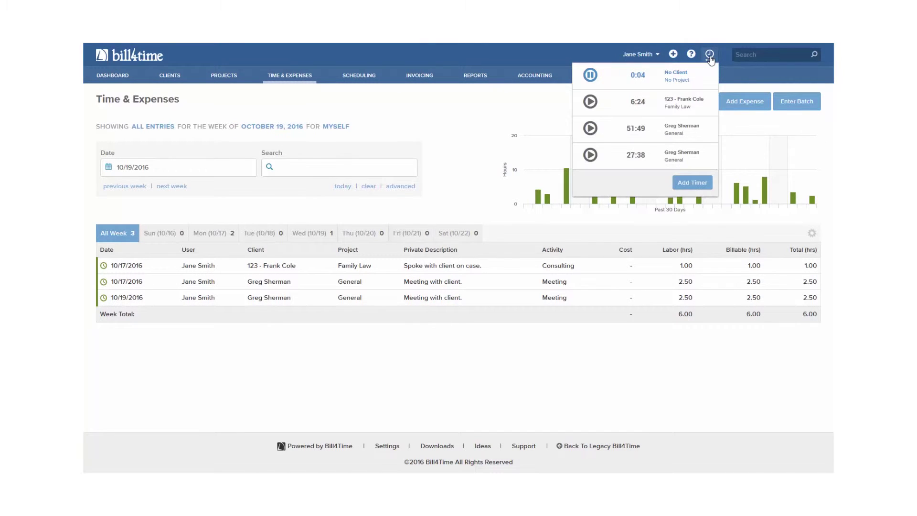
click(689, 81)
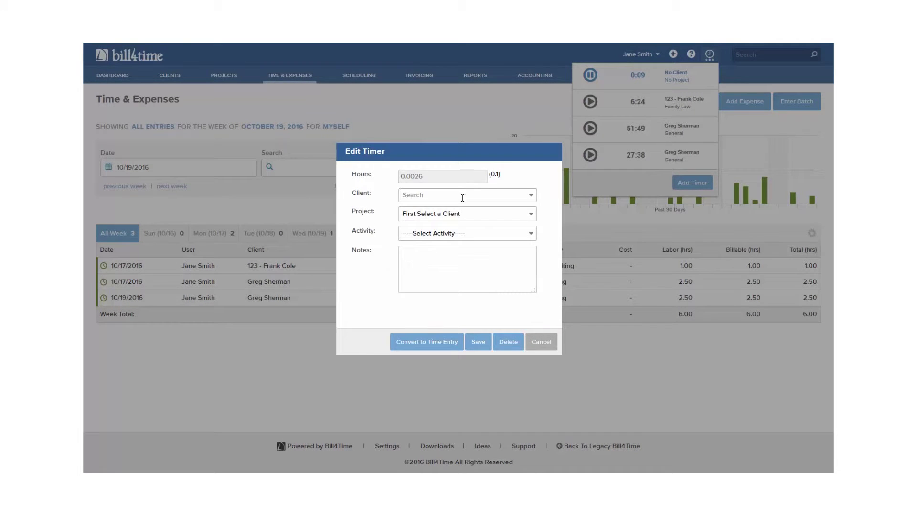
- Assign the timer to project 10658-General, activity Phone Call, with note 'Phone call with client.'
click(462, 196)
text(ben)
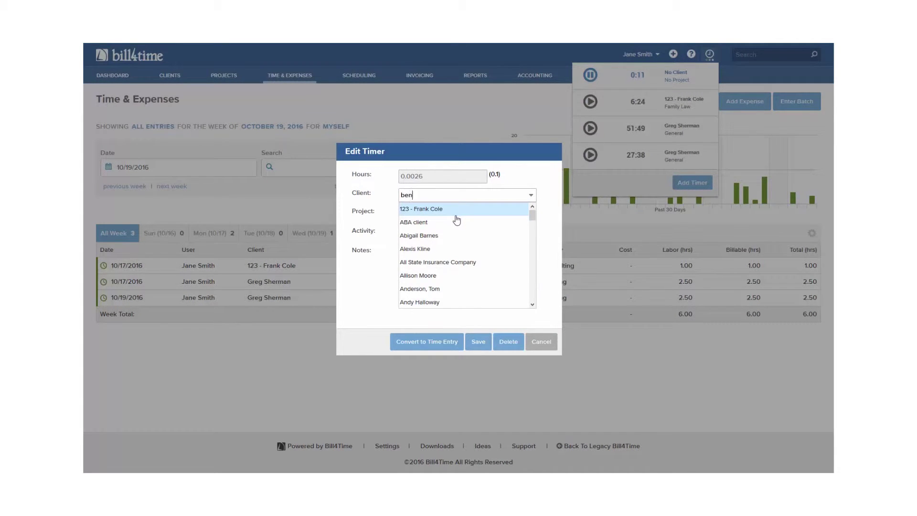
click(455, 209)
click(456, 214)
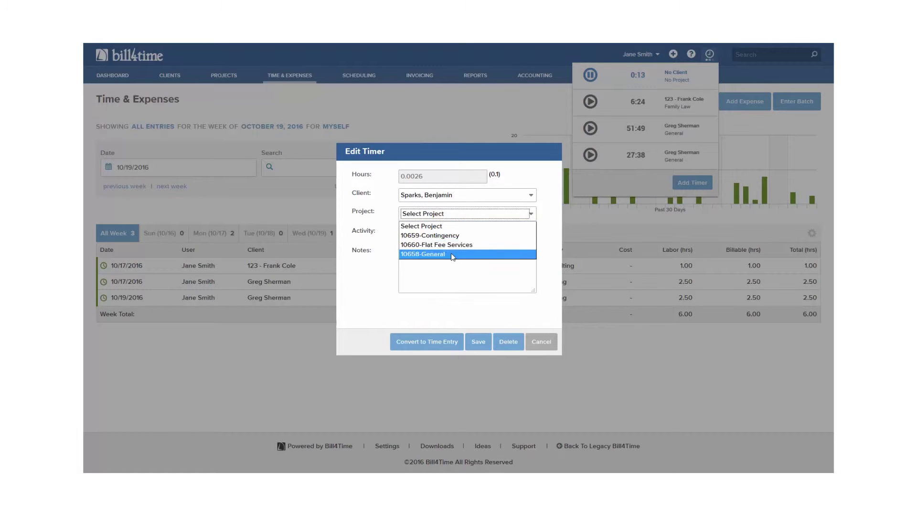
click(453, 253)
click(453, 234)
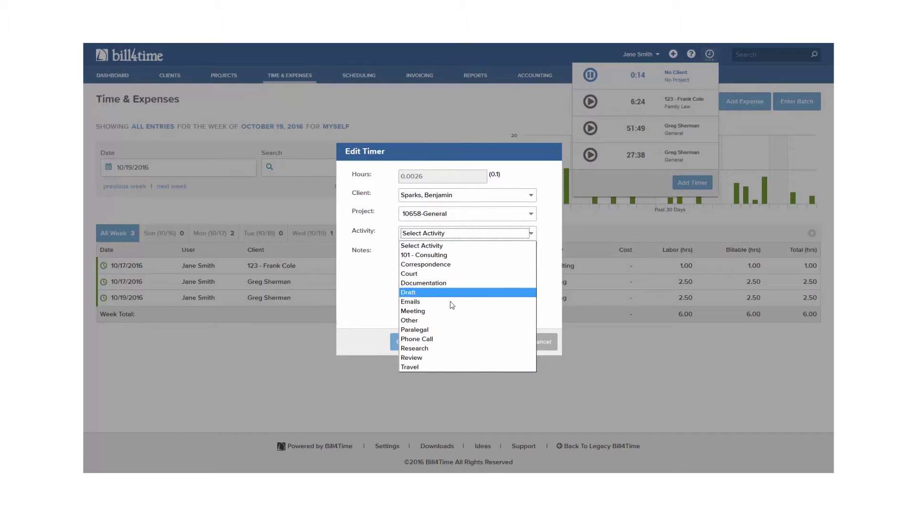
click(445, 338)
text(Phone call with client.)
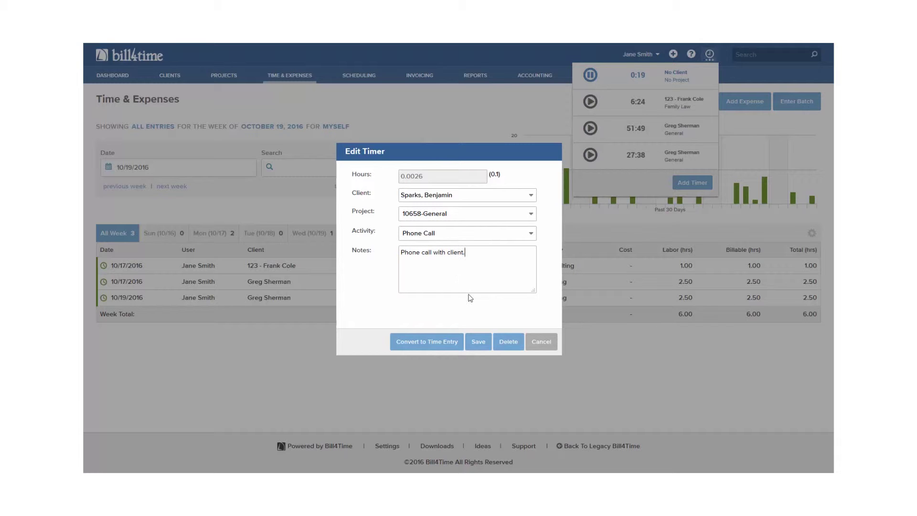
click(479, 343)
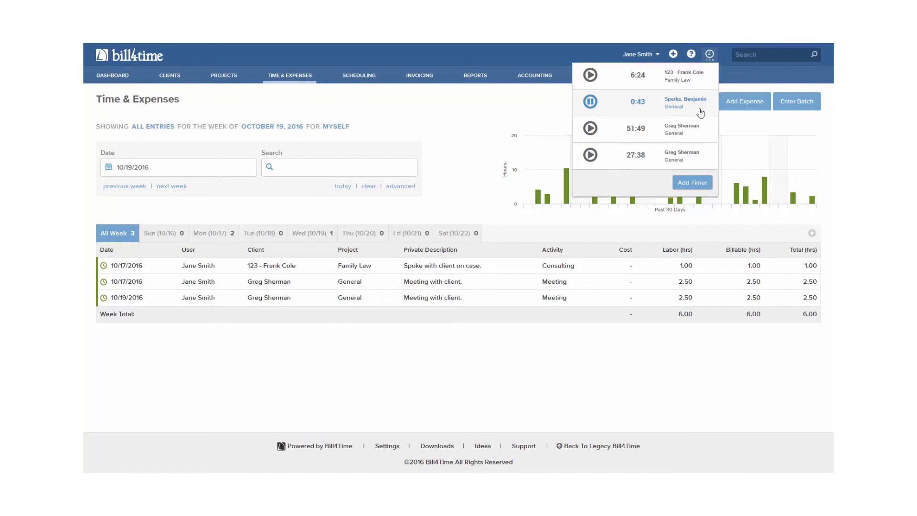
- Convert the timer into a 0.10-hour time entry and save it
click(700, 113)
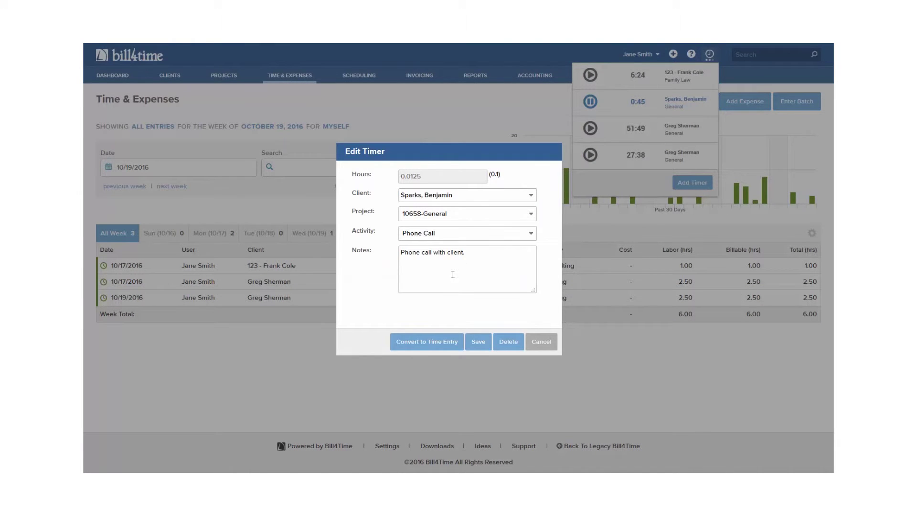
click(426, 342)
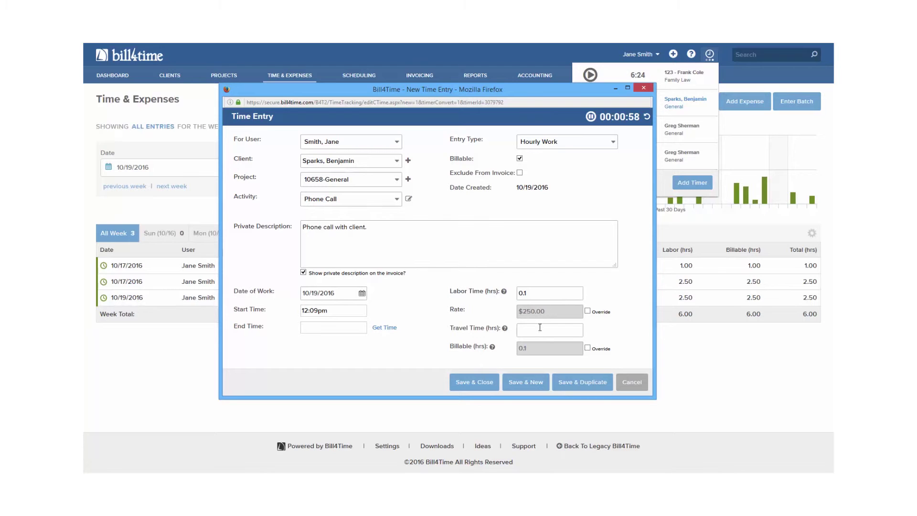
click(482, 384)
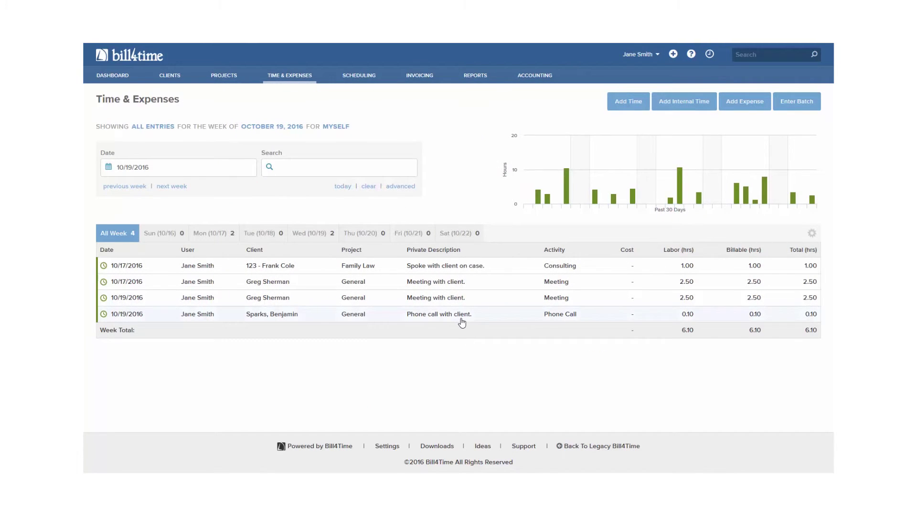
- Duplicate the 10/17 Family Law consulting entry as a 2.25-hour copy dated 10/18/2016
mouse_move(462, 321)
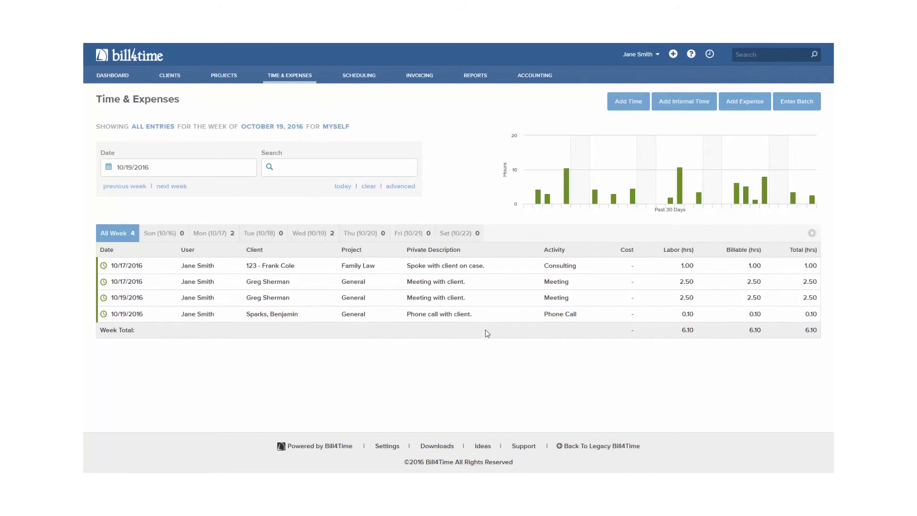
click(493, 274)
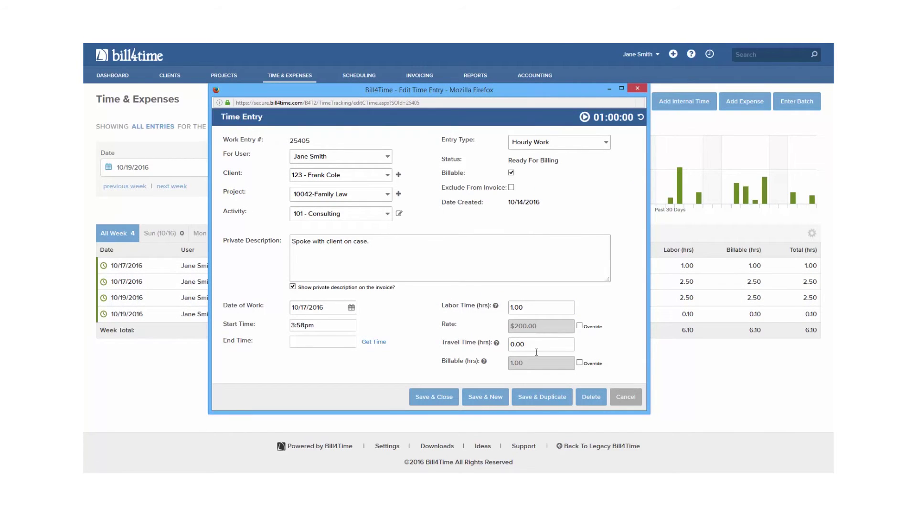
click(541, 405)
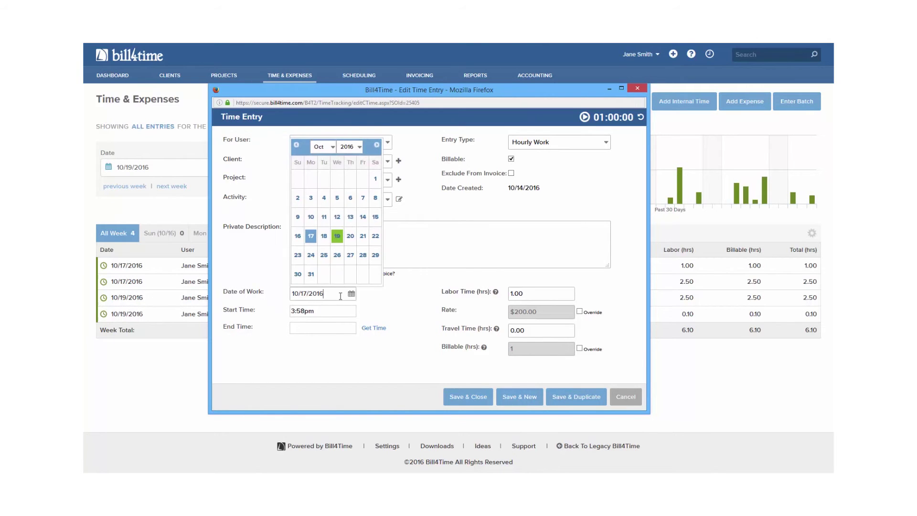
click(324, 236)
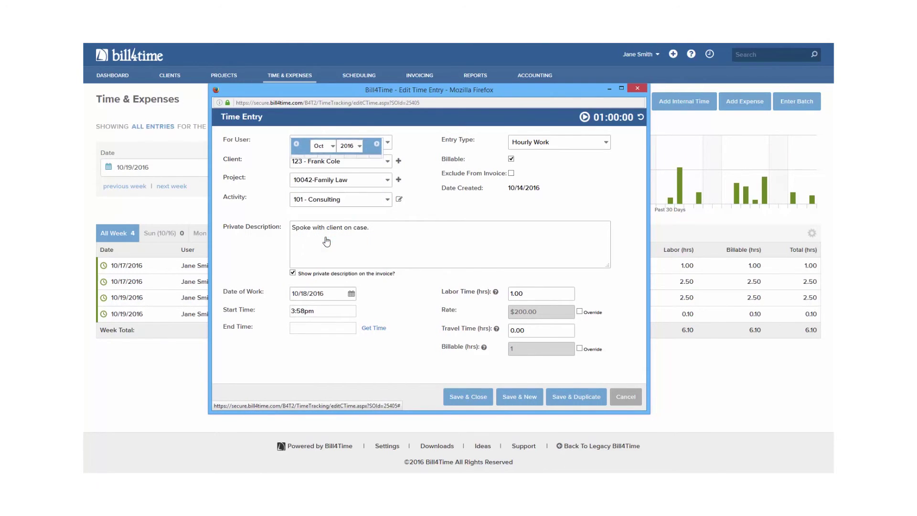
click(520, 291)
text(2.25)
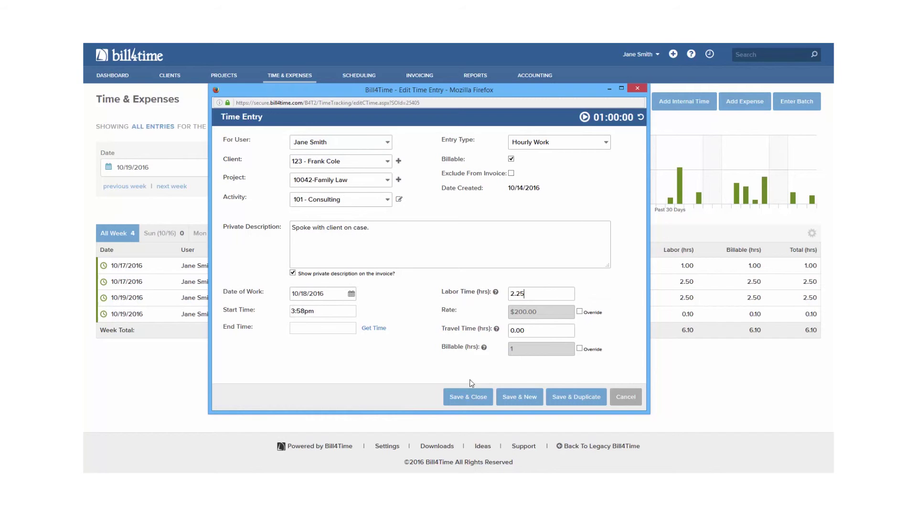
click(469, 394)
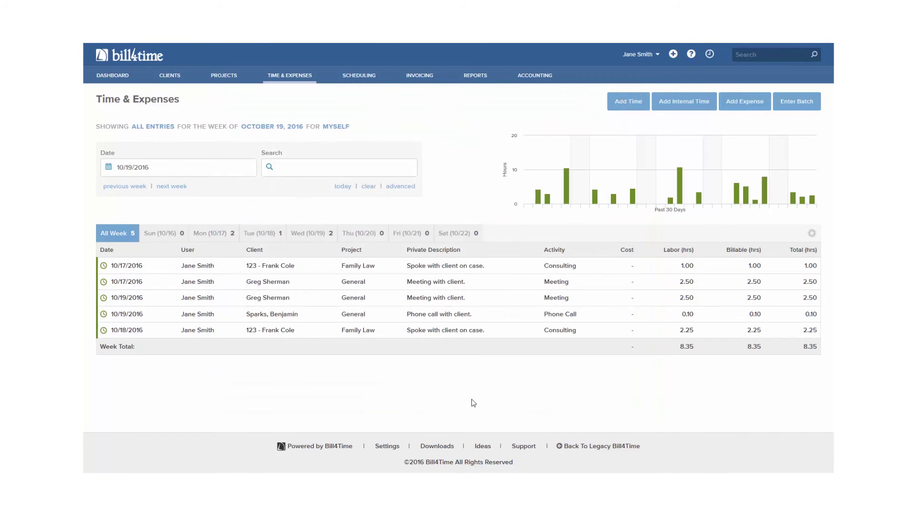
- In the desktop app, save a 2.5-hour Family Law Documentation entry noted 'Testing Desktop app.'
mouse_move(507, 336)
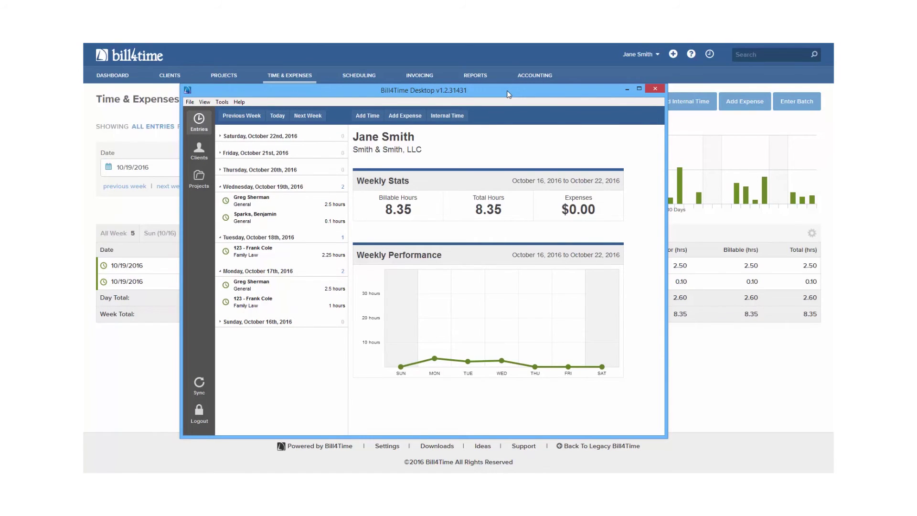
click(376, 117)
click(419, 173)
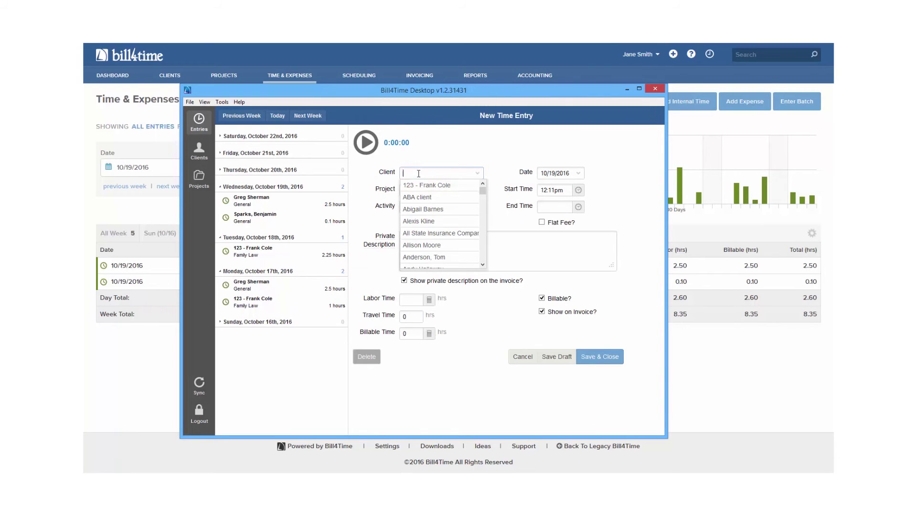
click(420, 186)
click(419, 201)
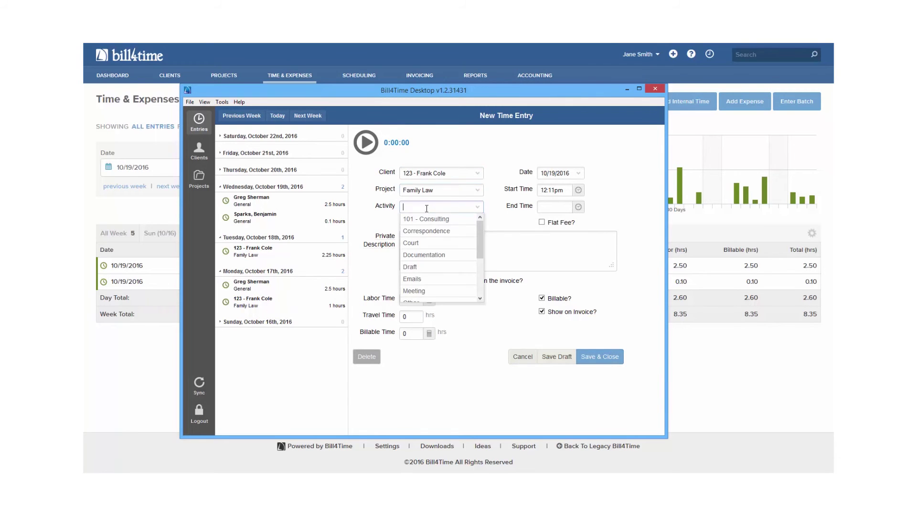
click(433, 252)
text(Testing Desktop app.)
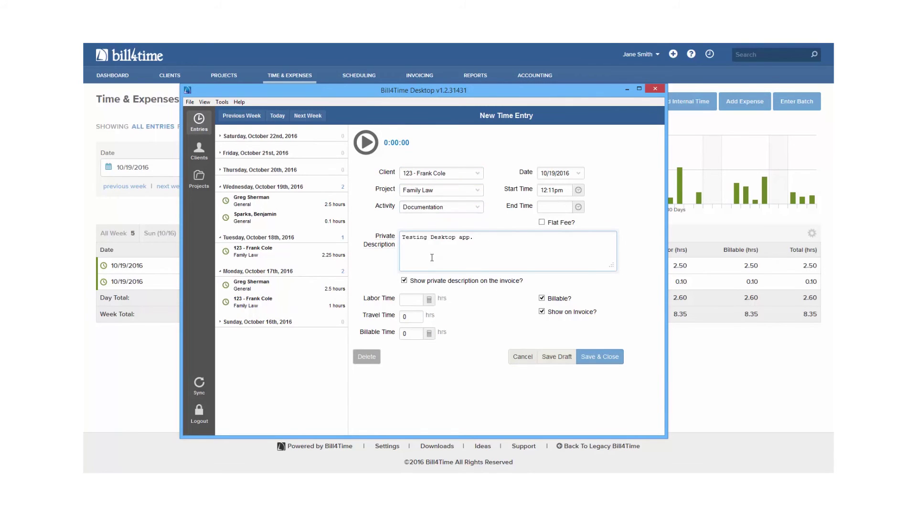
click(414, 297)
text(2.5)
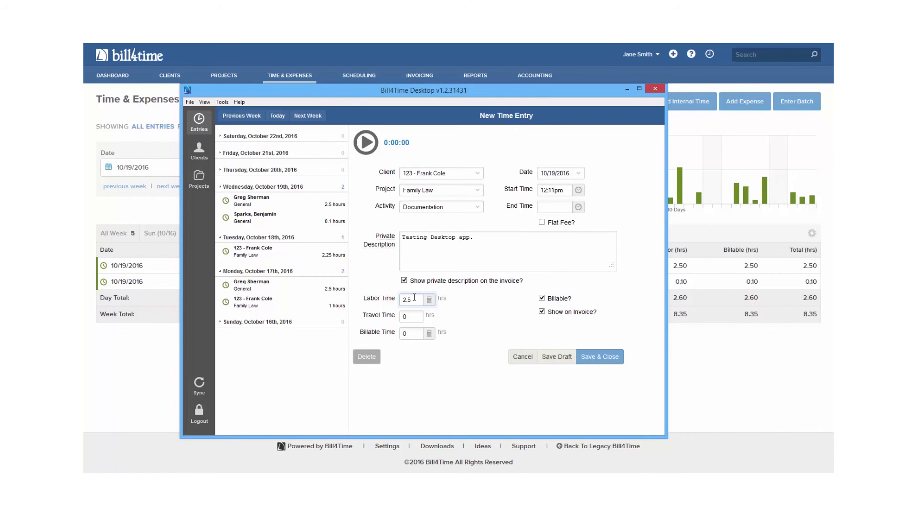
click(607, 358)
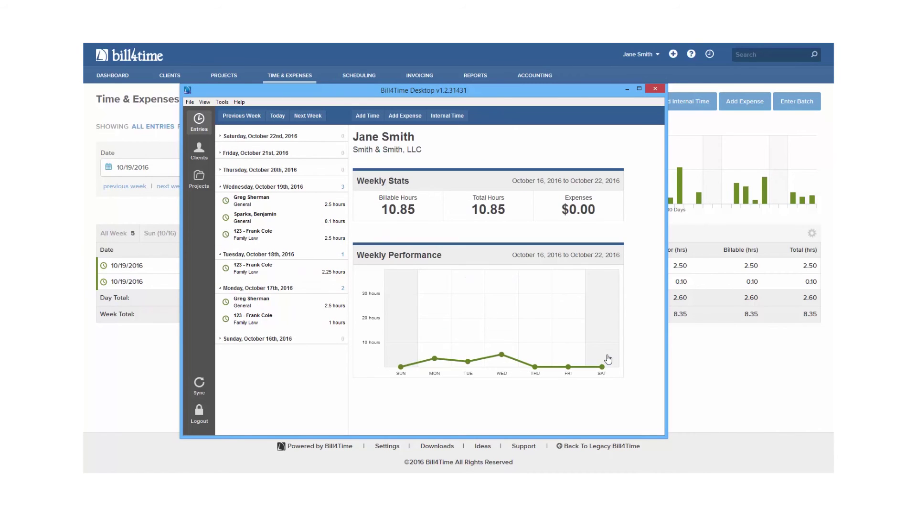
click(143, 381)
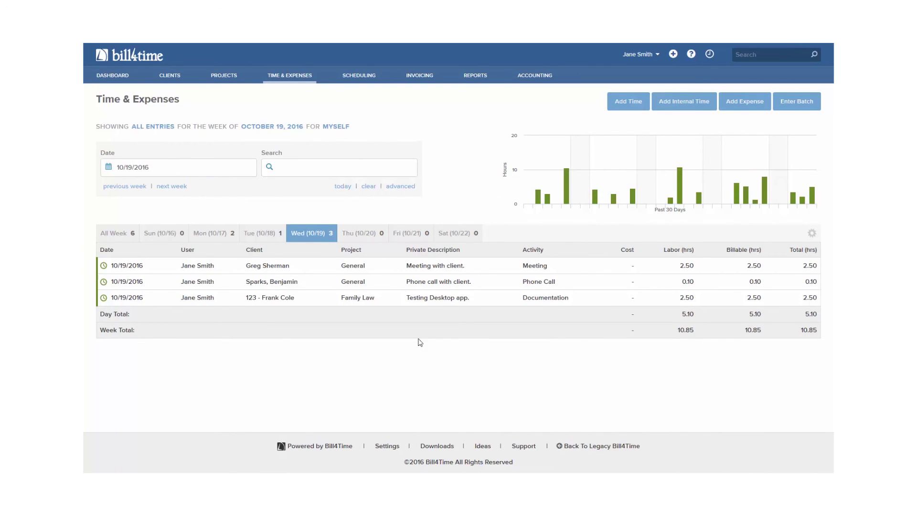
- Check the refreshed 10/19 list: three entries totaling 5.10 hours in a 10.85-hour week
mouse_move(470, 303)
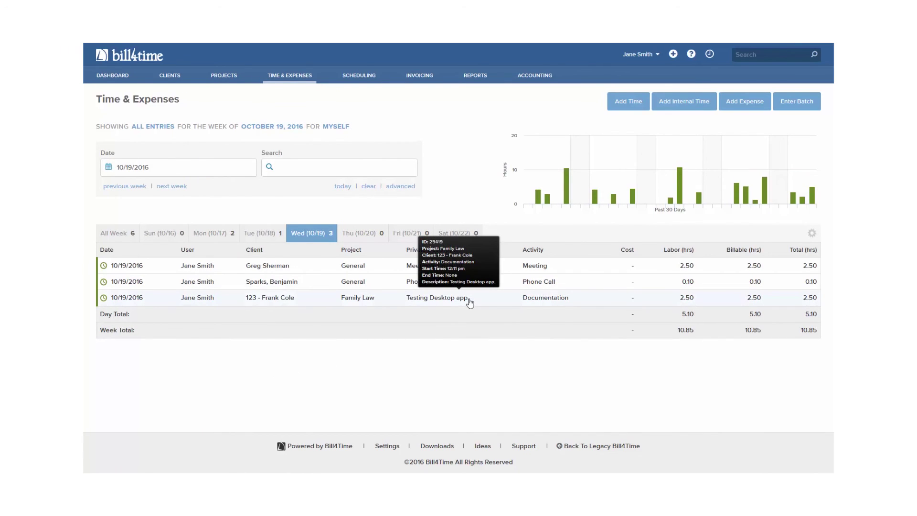